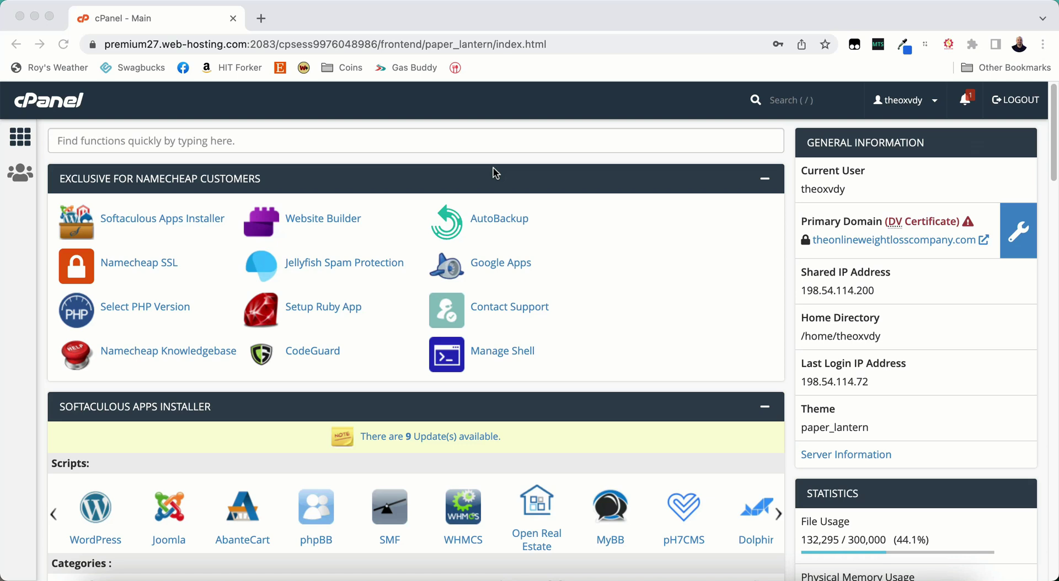
- Search cPanel's functions for 'email' and open the Email Accounts page
{"action": "scroll", "coordinate": [398, 226], "scroll_direction": "down", "scroll_amount": 10}
{"action": "scroll", "coordinate": [145, 289], "scroll_direction": "down", "scroll_amount": 3}
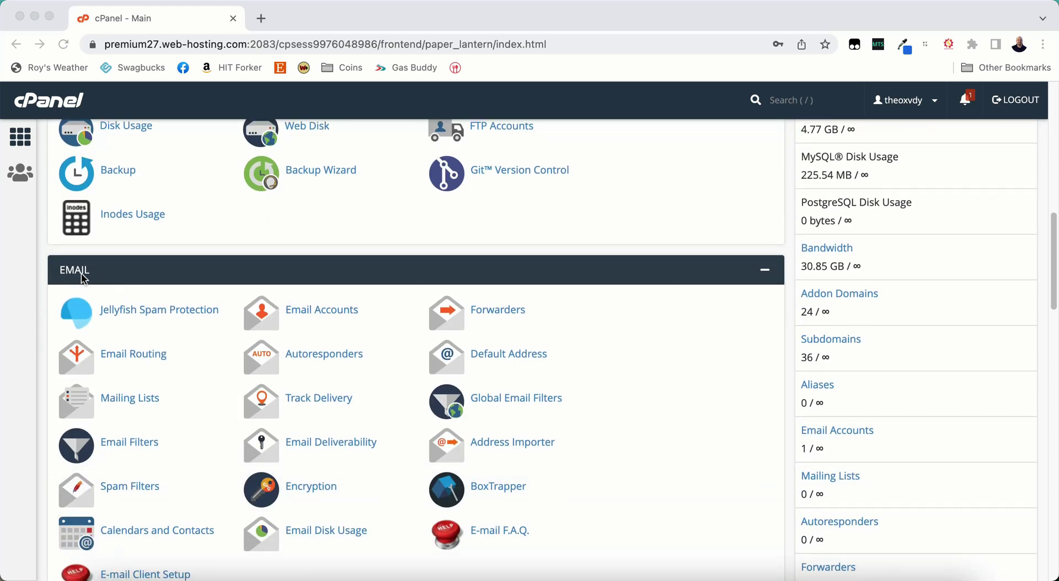
{"action": "scroll", "coordinate": [171, 338], "scroll_direction": "up", "scroll_amount": 15}
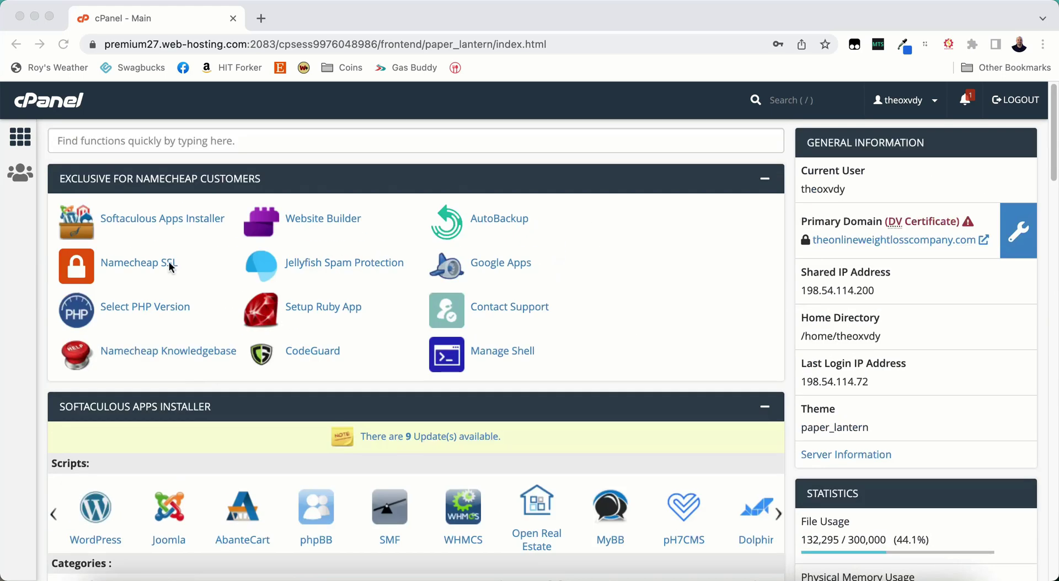
{"action": "left_click", "coordinate": [168, 145]}
{"action": "left_click", "coordinate": [165, 141]}
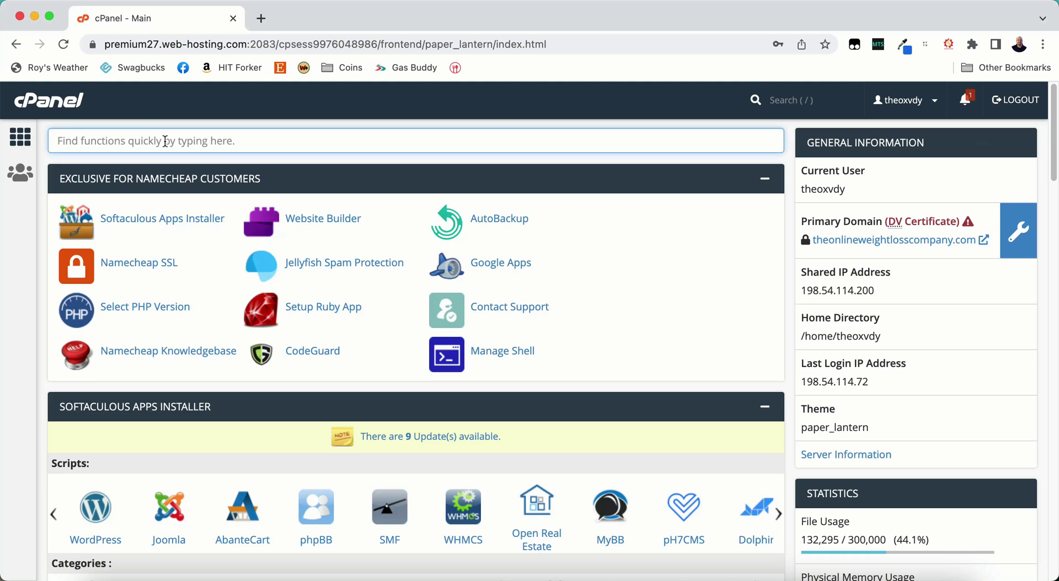
{"action": "type", "text": "email"}
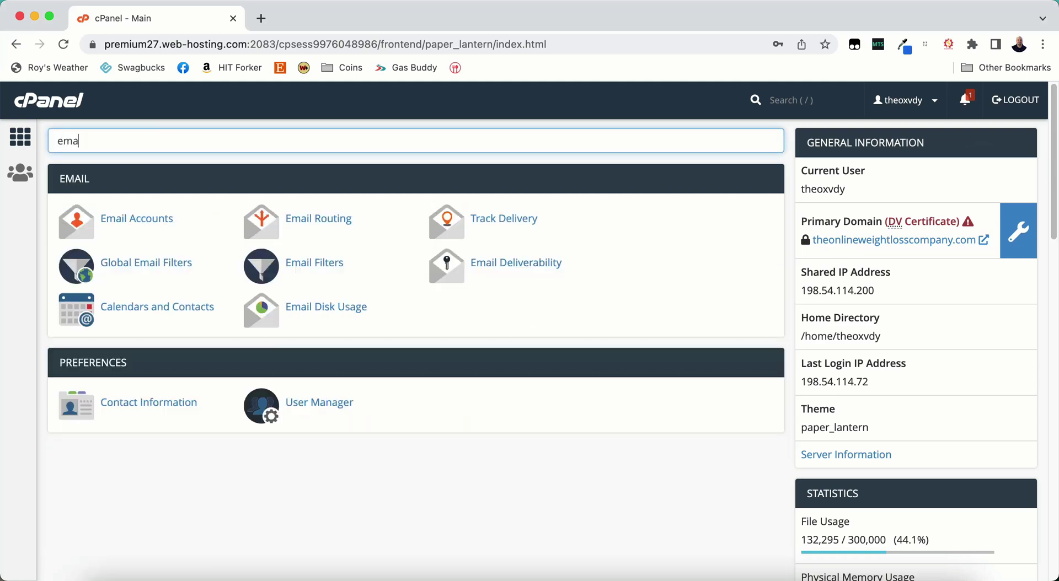
{"action": "left_click", "coordinate": [140, 223]}
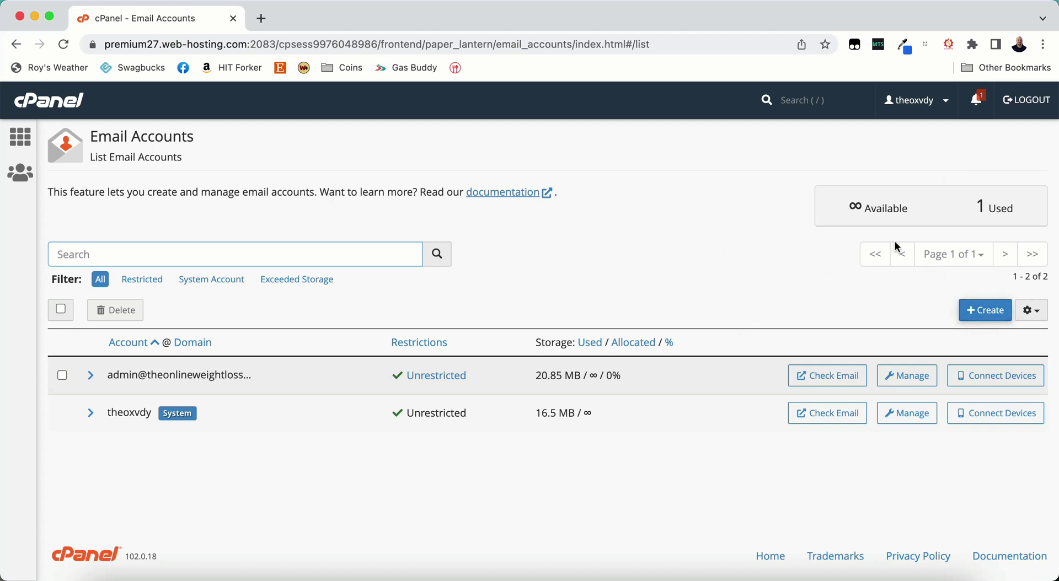
{"action": "left_click", "coordinate": [980, 310]}
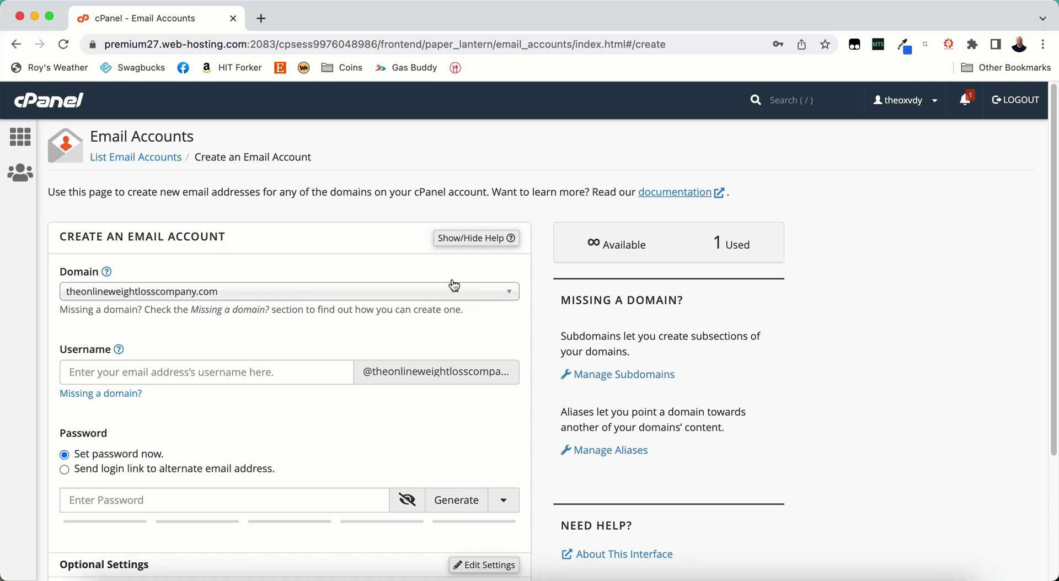
{"action": "left_click", "coordinate": [261, 296]}
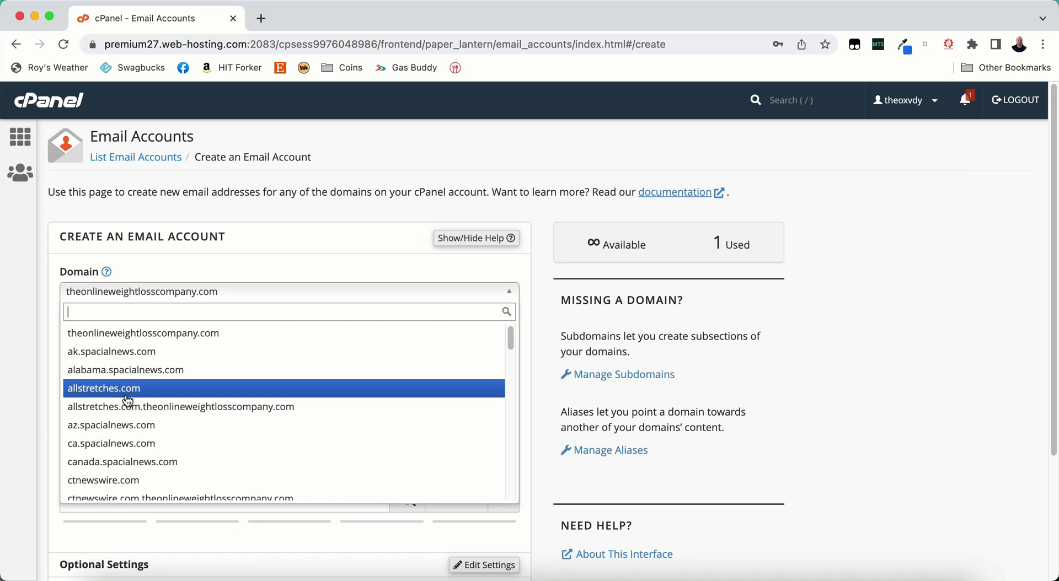
{"action": "left_click", "coordinate": [98, 393]}
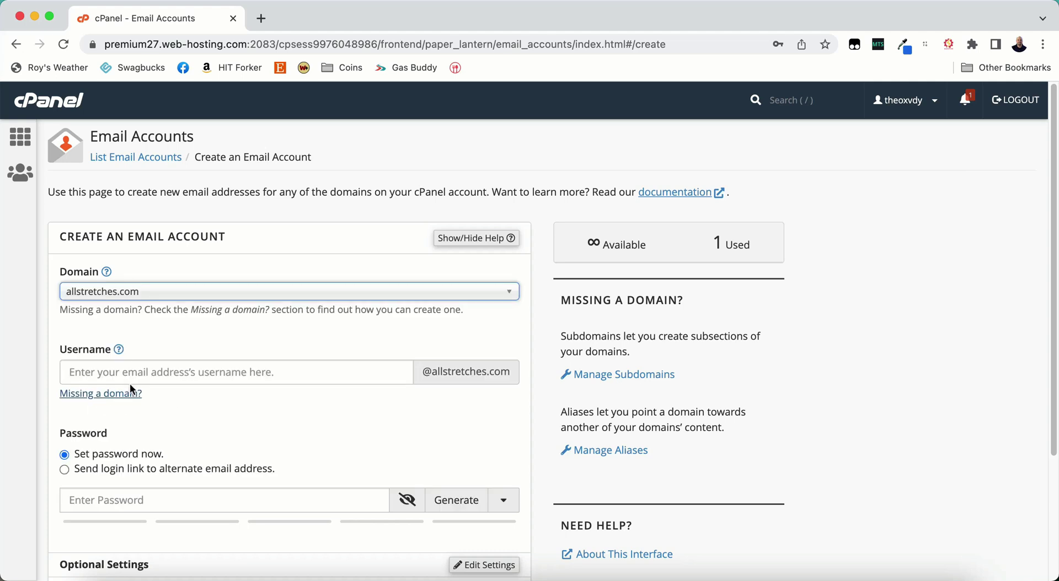
{"action": "left_click", "coordinate": [164, 375]}
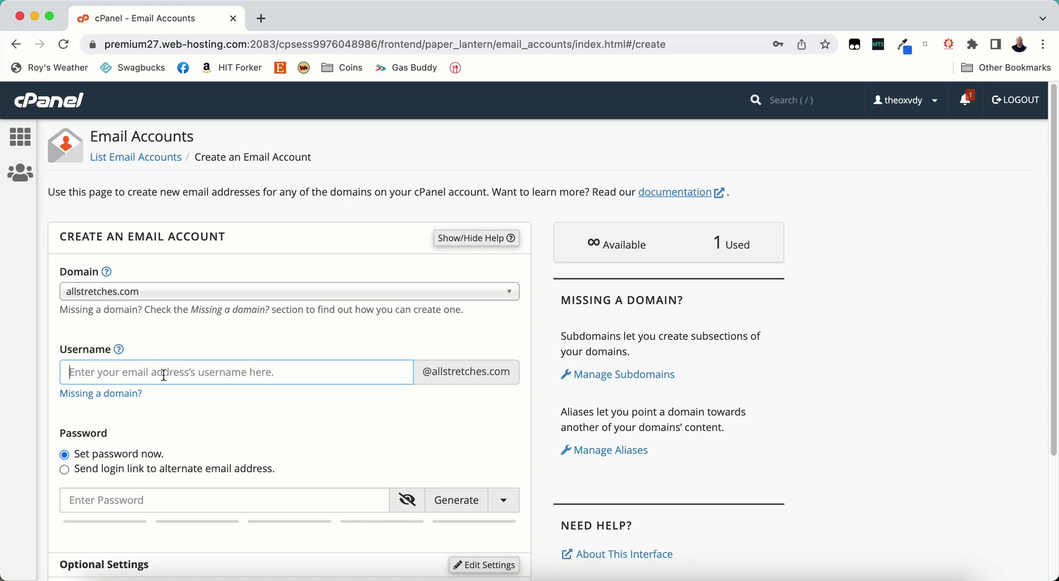
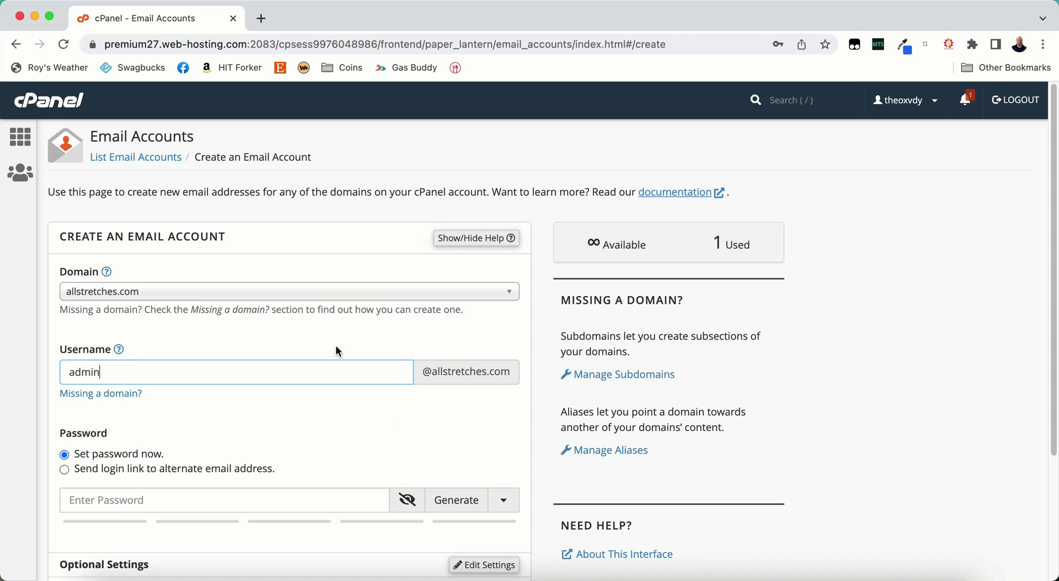
{"action": "scroll", "coordinate": [336, 347], "scroll_direction": "down", "scroll_amount": 3}
- Fill the account password with a generated one rated strength 97 against the required 50
{"action": "left_click", "coordinate": [171, 340]}
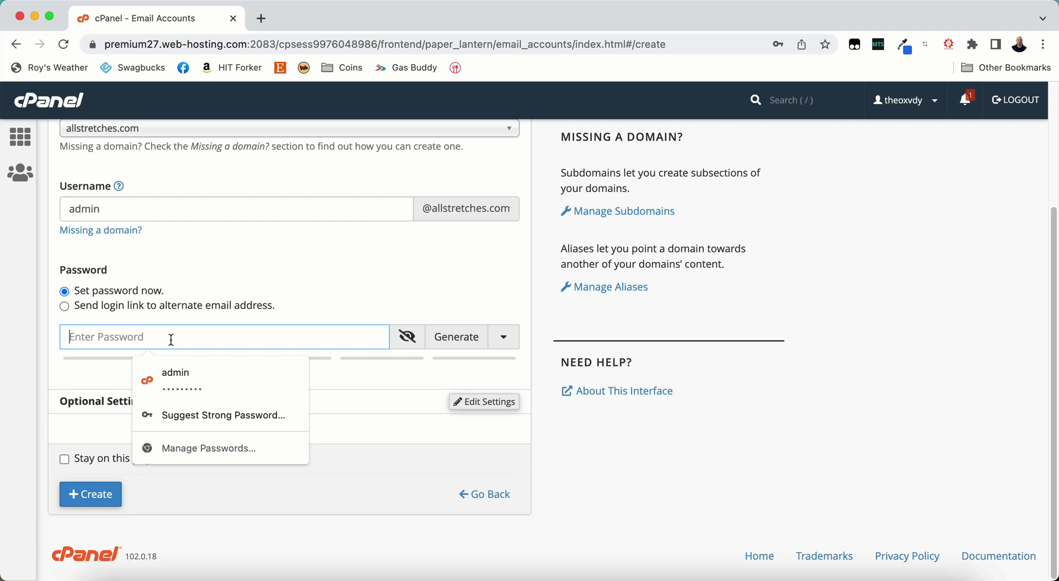
{"action": "type", "text": "•••••••••••"}
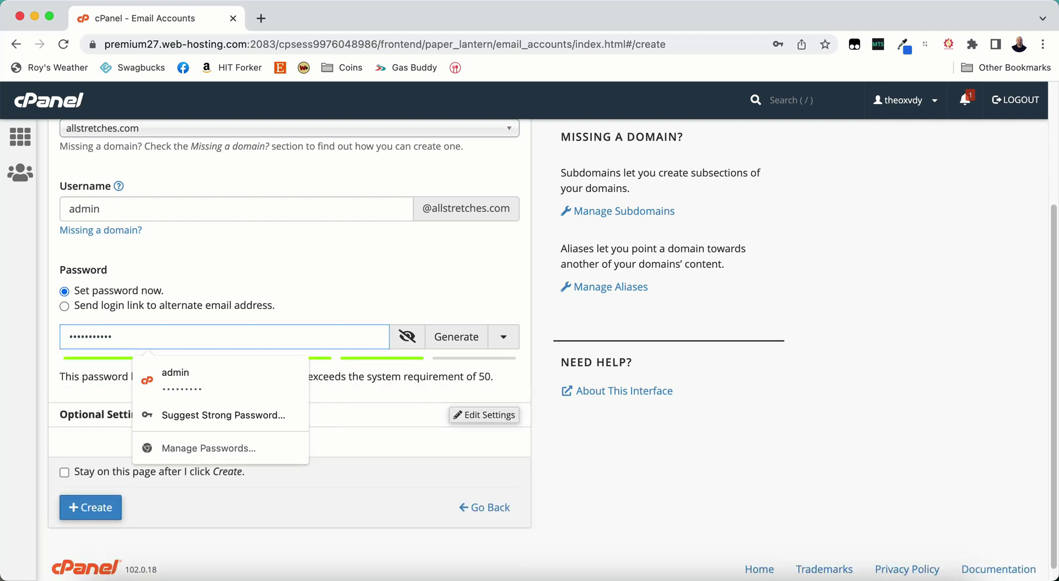
{"action": "key", "text": "BackSpace"}
{"action": "key", "text": "BackSpace"}
{"action": "key", "text": "BackSpace"}
{"action": "key", "text": "BackSpace"}
{"action": "key", "text": "BackSpace"}
{"action": "key", "text": "BackSpace"}
{"action": "key", "text": "BackSpace"}
{"action": "key", "text": "BackSpace"}
{"action": "key", "text": "BackSpace"}
{"action": "key", "text": "BackSpace"}
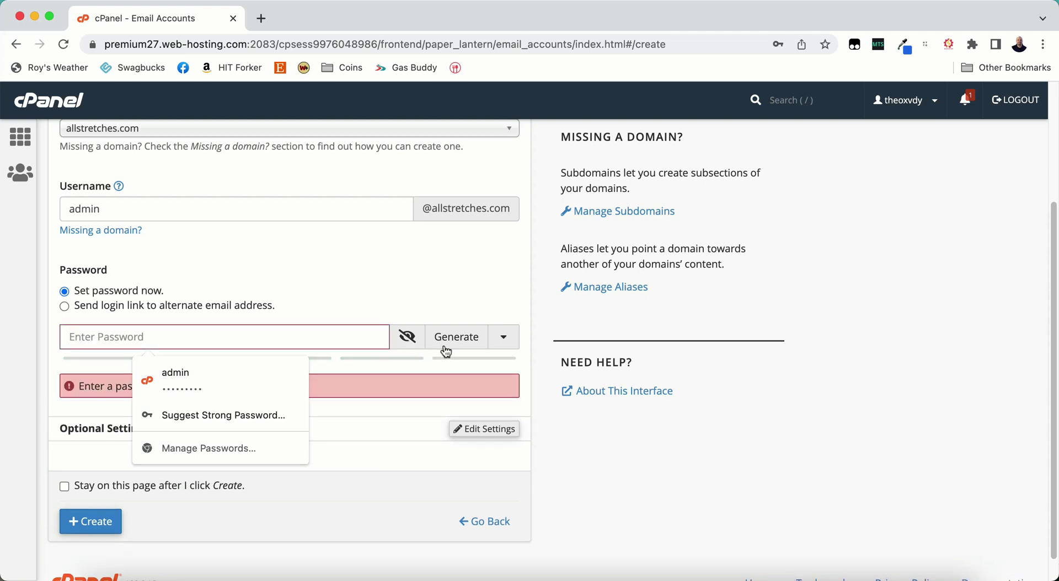
{"action": "left_click", "coordinate": [460, 340]}
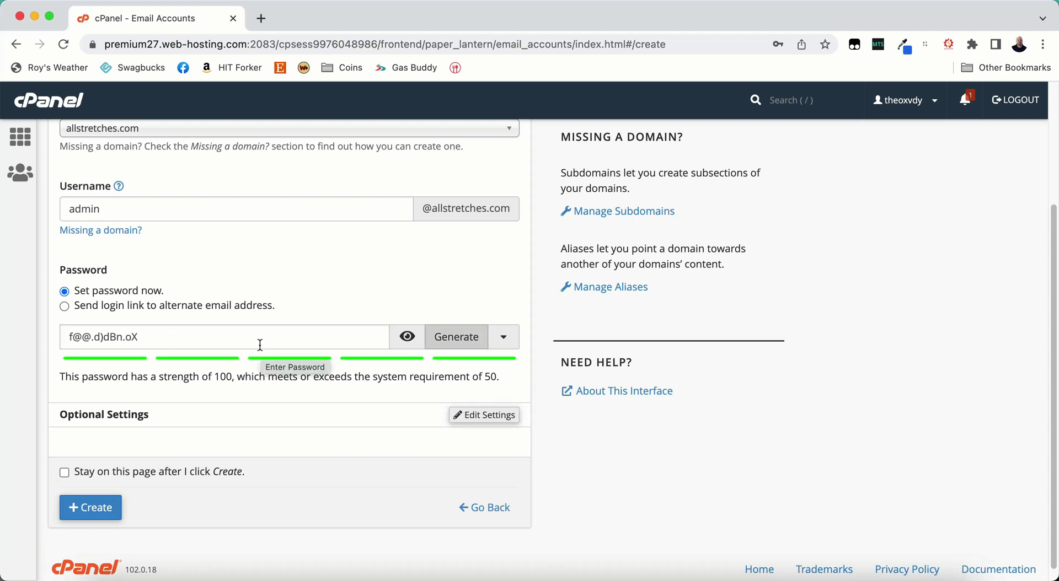
{"action": "left_click_drag", "start_coordinate": [260, 346], "coordinate": [3, 342]}
{"action": "key", "text": "BackSpace"}
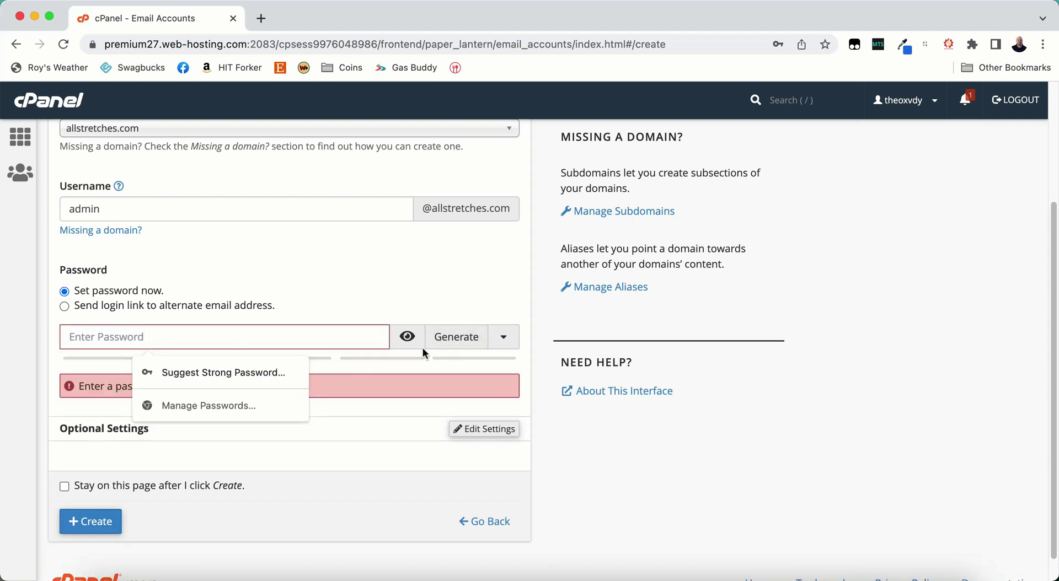
{"action": "left_click", "coordinate": [407, 337]}
{"action": "left_click", "coordinate": [260, 339]}
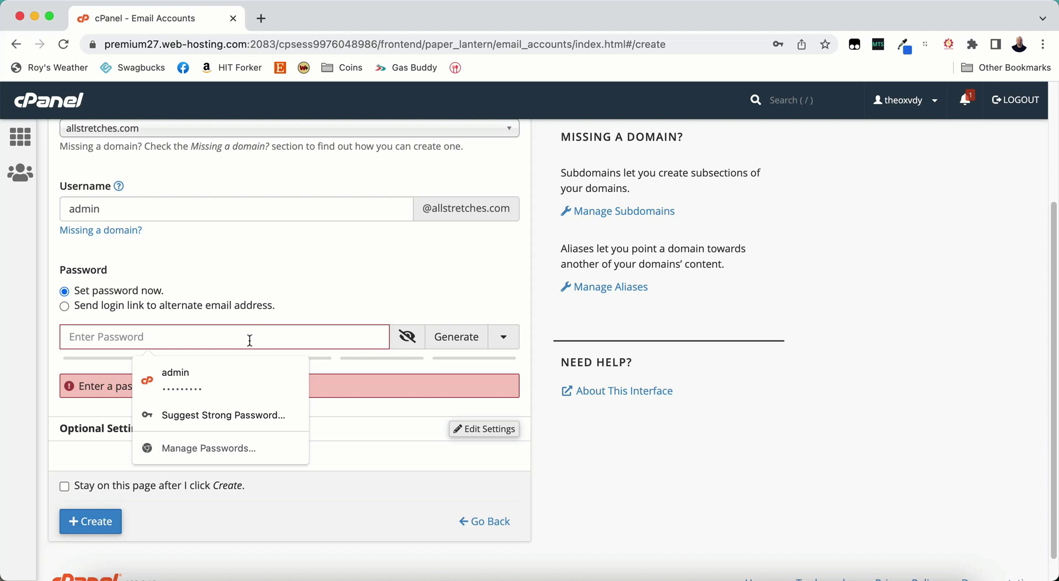
{"action": "left_click", "coordinate": [214, 418]}
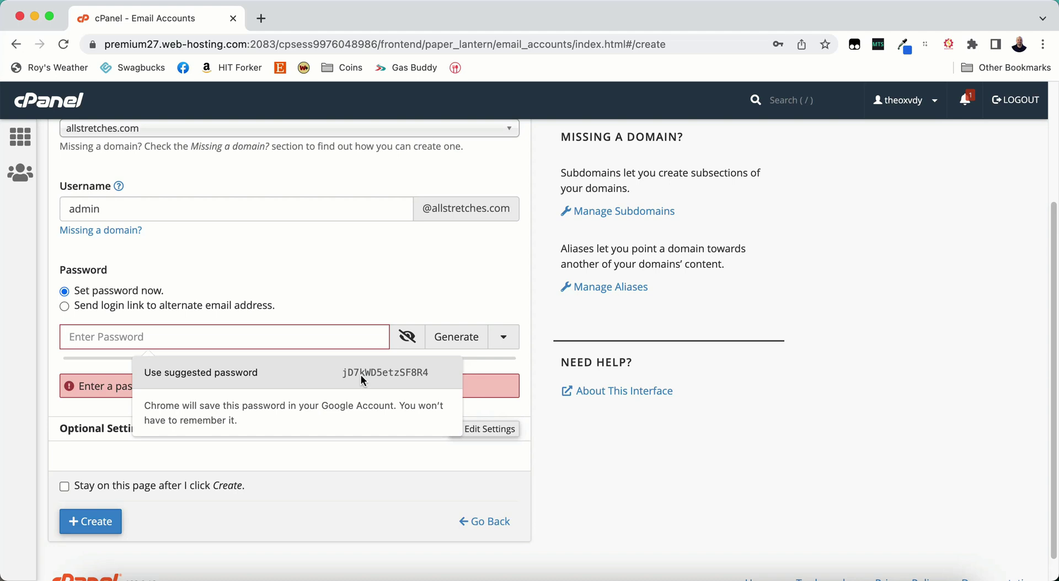
{"action": "left_click", "coordinate": [365, 270]}
{"action": "left_click", "coordinate": [221, 334]}
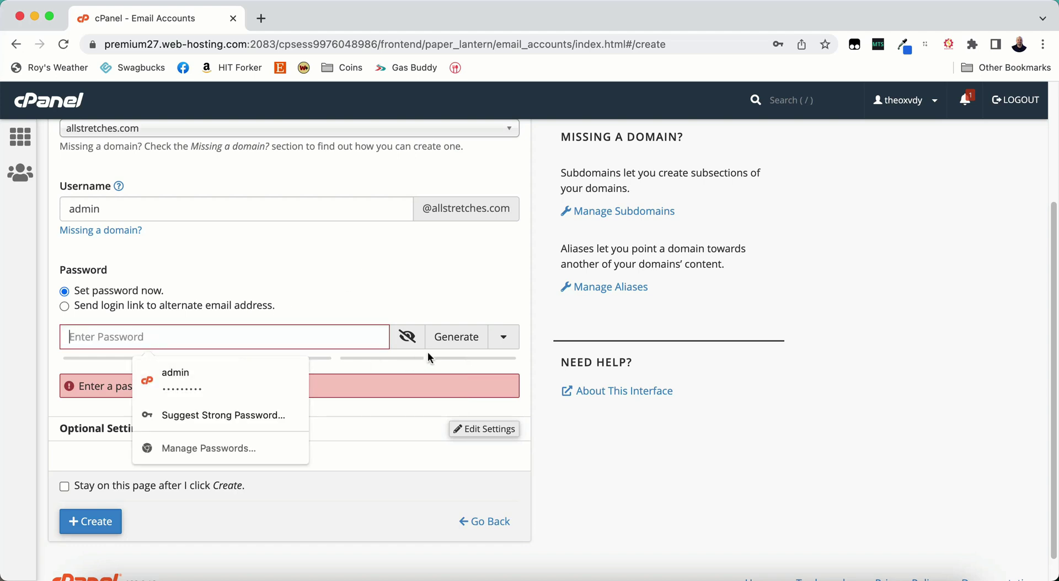
{"action": "left_click", "coordinate": [451, 337]}
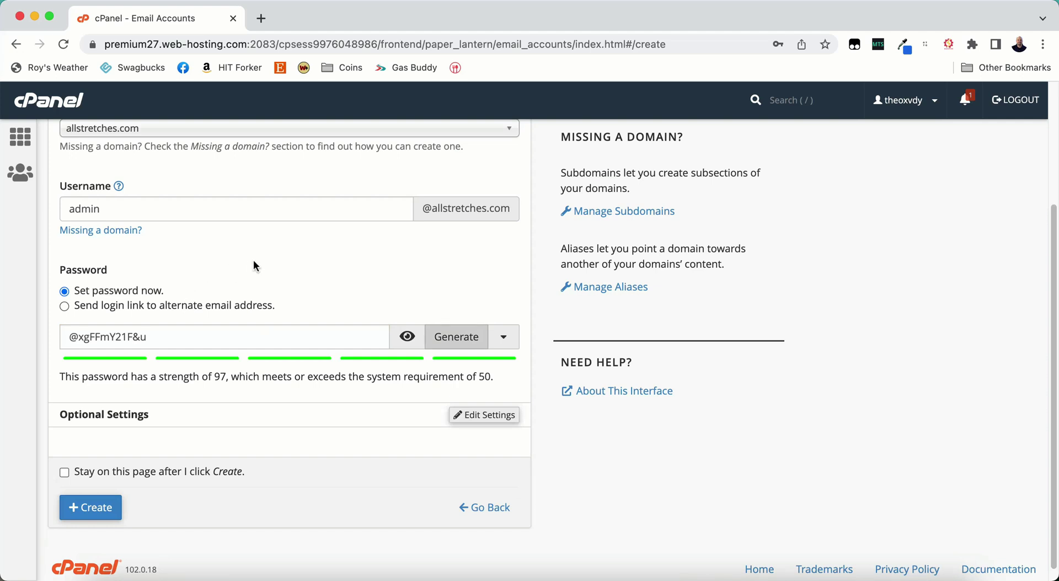
{"action": "scroll", "coordinate": [257, 270], "scroll_direction": "down", "scroll_amount": 1}
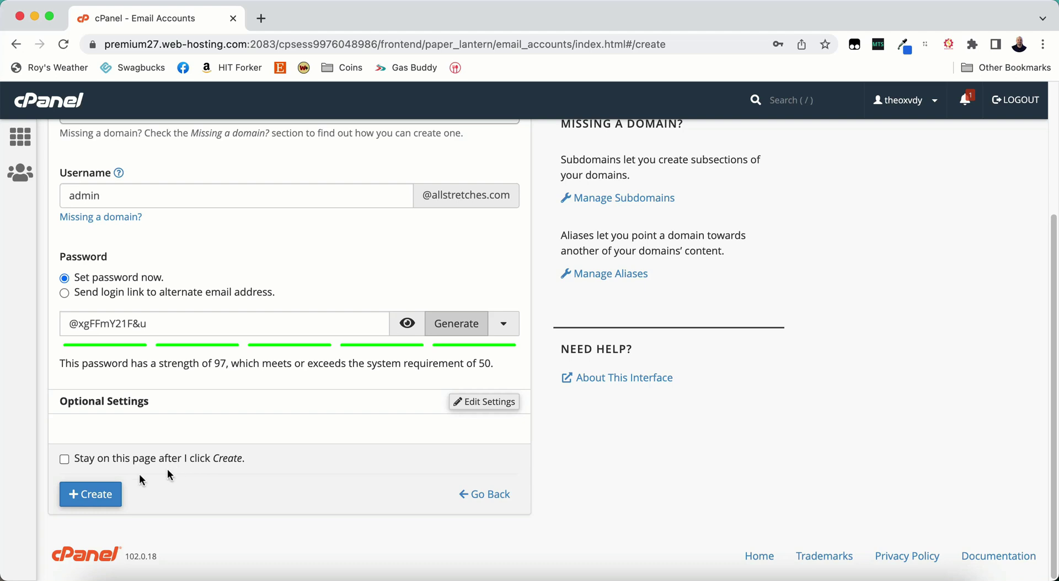
{"action": "left_click", "coordinate": [91, 497]}
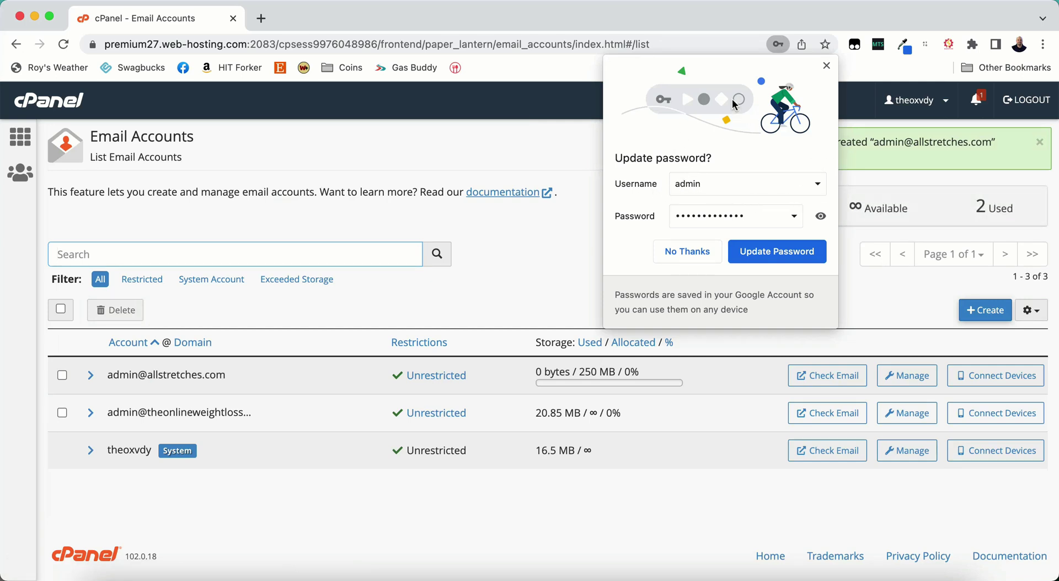
{"action": "left_click", "coordinate": [755, 254]}
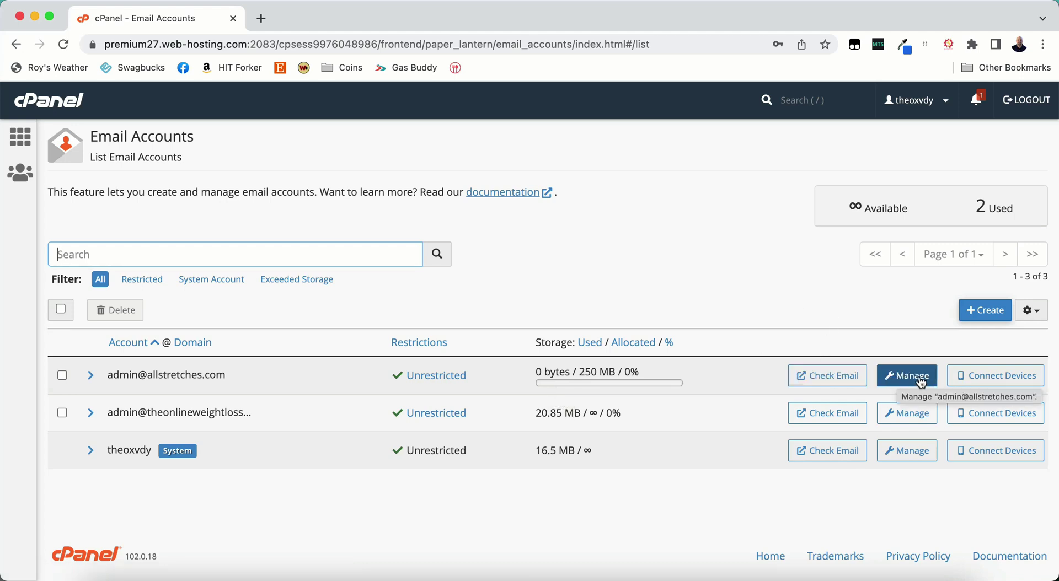
- Open the admin mailbox's inbox in Roundcube Webmail via Check Email
{"action": "left_click", "coordinate": [814, 380]}
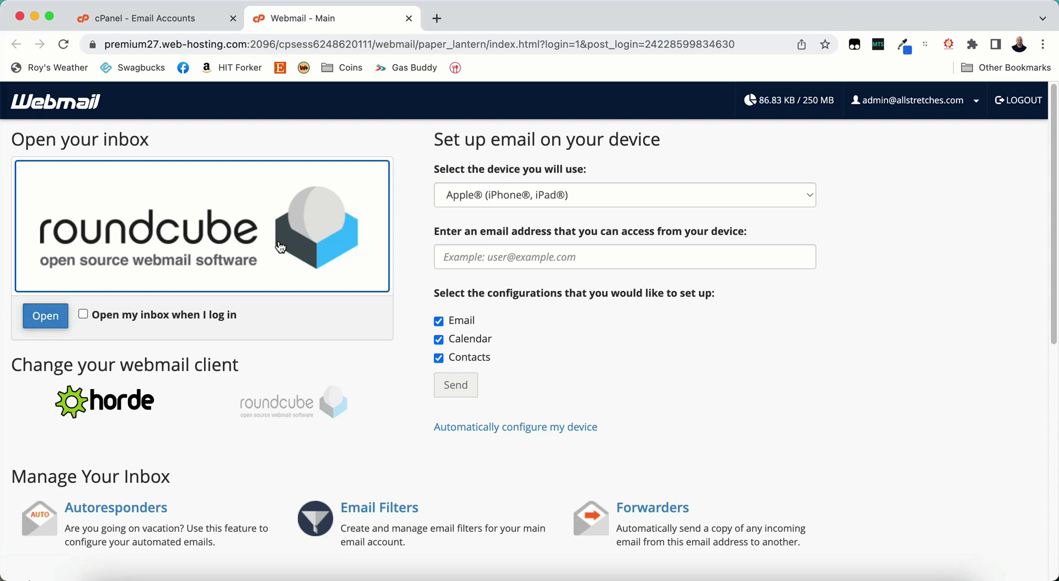
{"action": "left_click", "coordinate": [59, 324]}
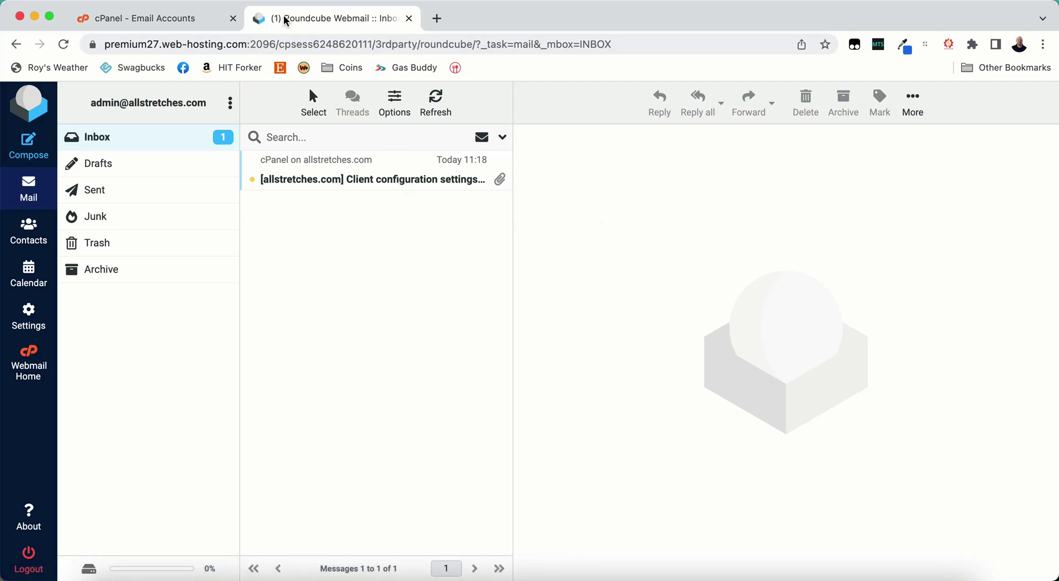
- Close the Roundcube tab and reload cPanel's Email Accounts list from the home page
{"action": "left_click", "coordinate": [154, 17]}
{"action": "left_click", "coordinate": [409, 19]}
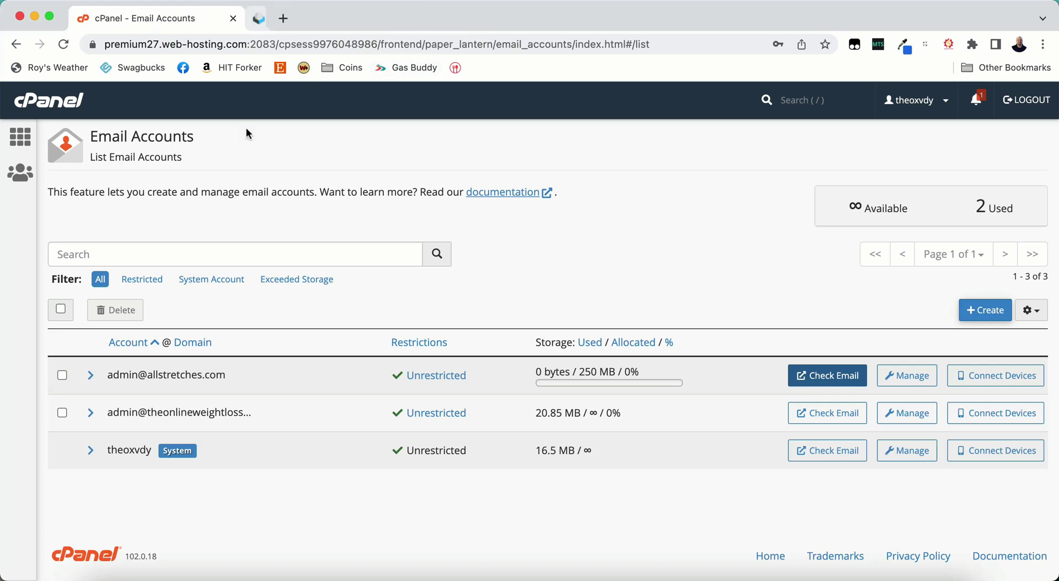
{"action": "left_click", "coordinate": [28, 141]}
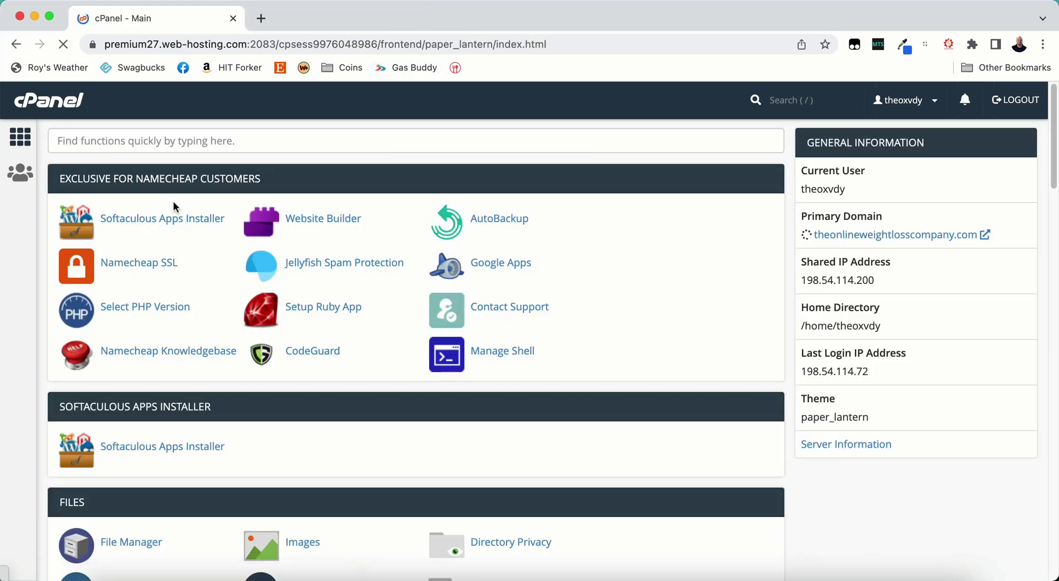
{"action": "scroll", "coordinate": [340, 269], "scroll_direction": "down", "scroll_amount": 5}
{"action": "scroll", "coordinate": [341, 268], "scroll_direction": "down", "scroll_amount": 6}
{"action": "scroll", "coordinate": [234, 304], "scroll_direction": "down", "scroll_amount": 3}
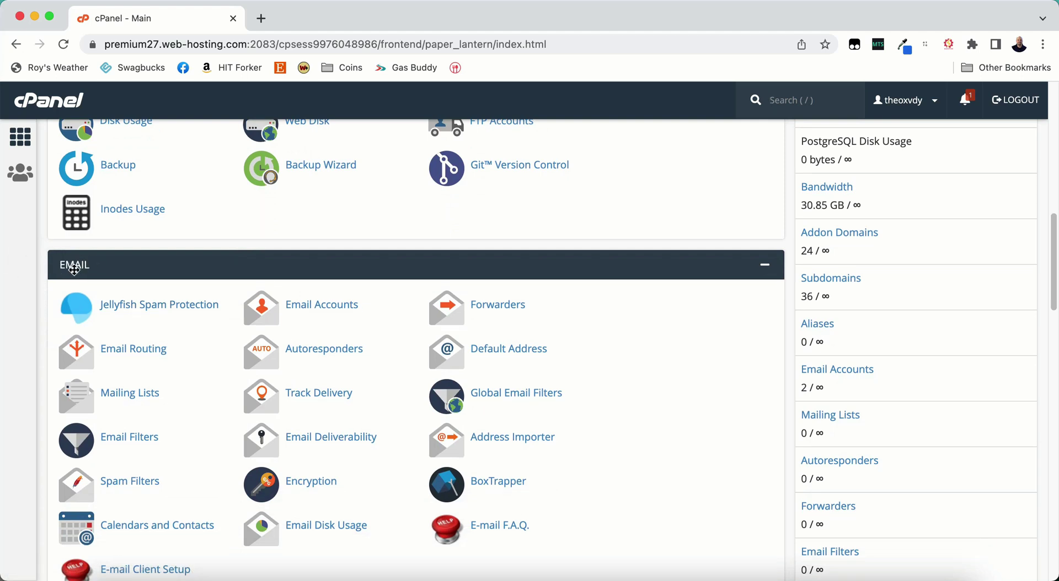
{"action": "left_click", "coordinate": [288, 304]}
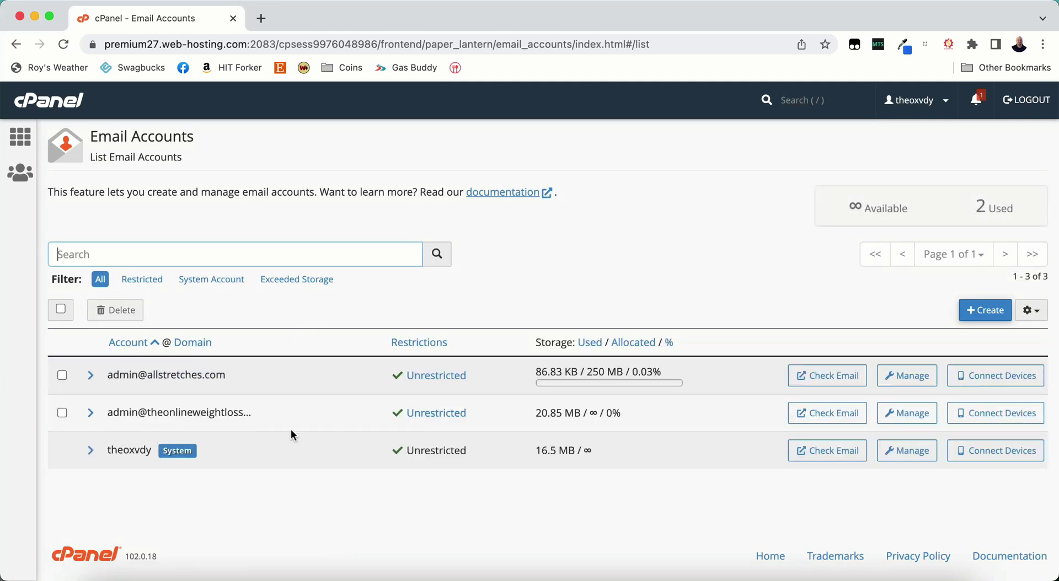
- Reopen the admin account's webmail and close the Roundcube tab that failed to load
{"action": "left_click", "coordinate": [833, 377]}
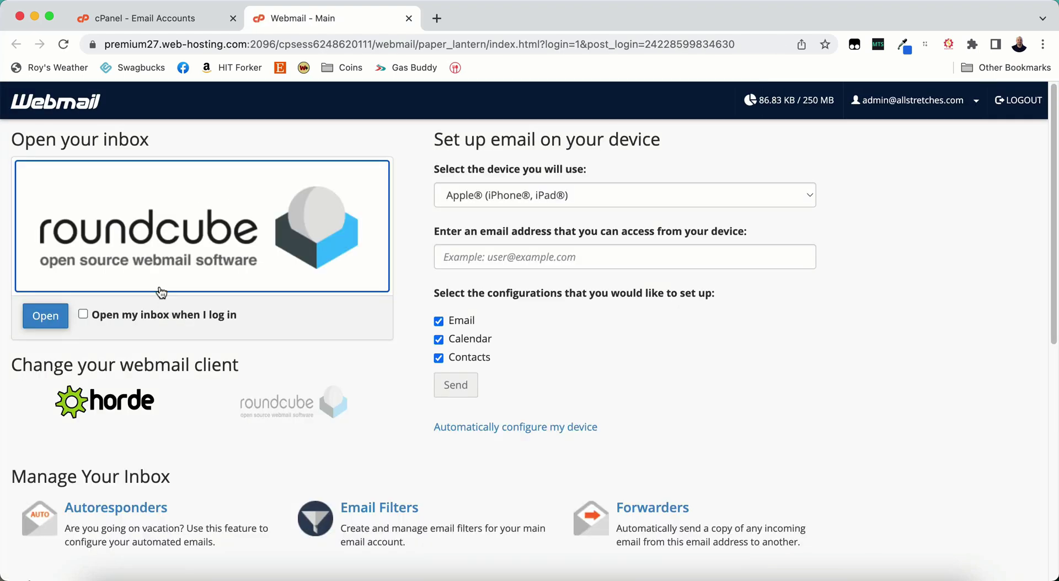
{"action": "left_click", "coordinate": [46, 317]}
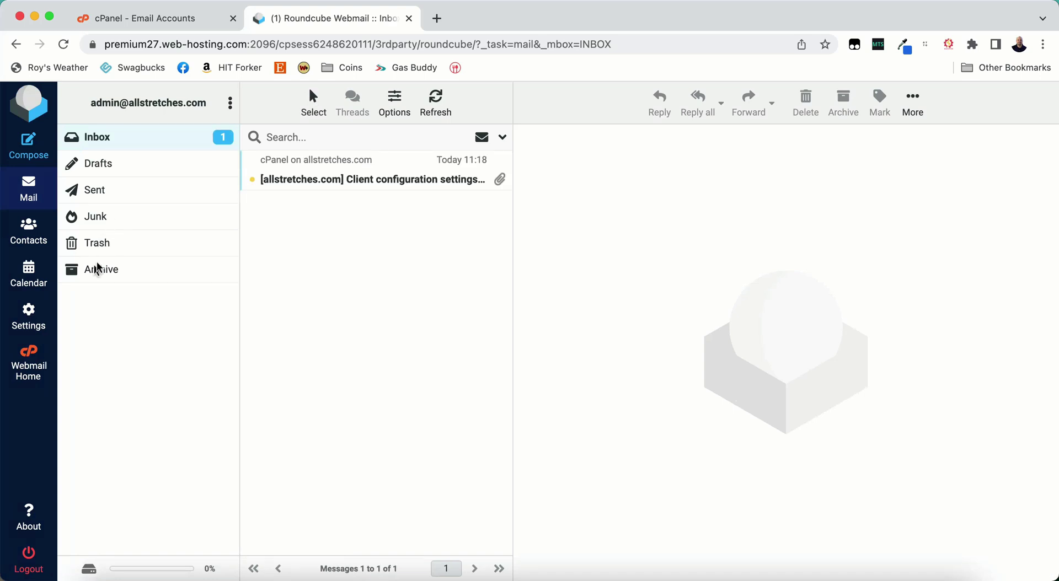
{"action": "left_click", "coordinate": [16, 44]}
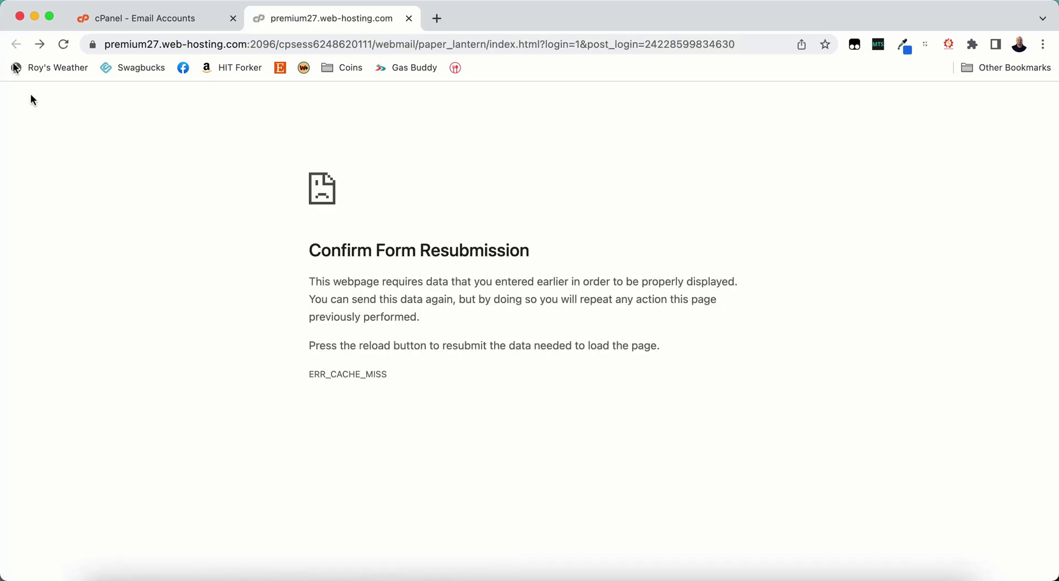
{"action": "left_click", "coordinate": [409, 19]}
- Reopen webmail with 'Open my inbox when I log in' ticked, then close the Roundcube tab
{"action": "left_click", "coordinate": [813, 380]}
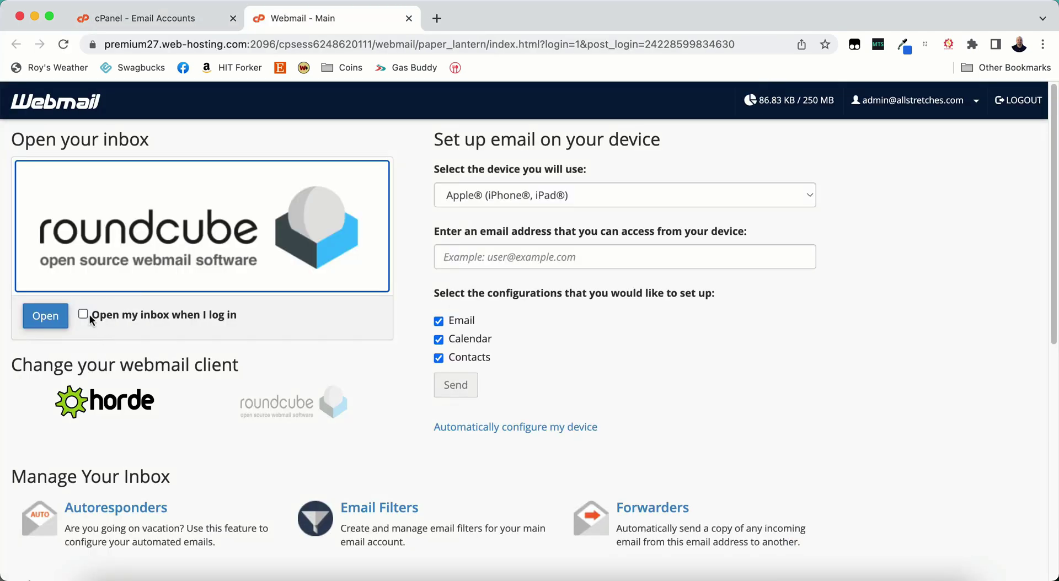
{"action": "left_click", "coordinate": [84, 314]}
{"action": "left_click", "coordinate": [43, 317]}
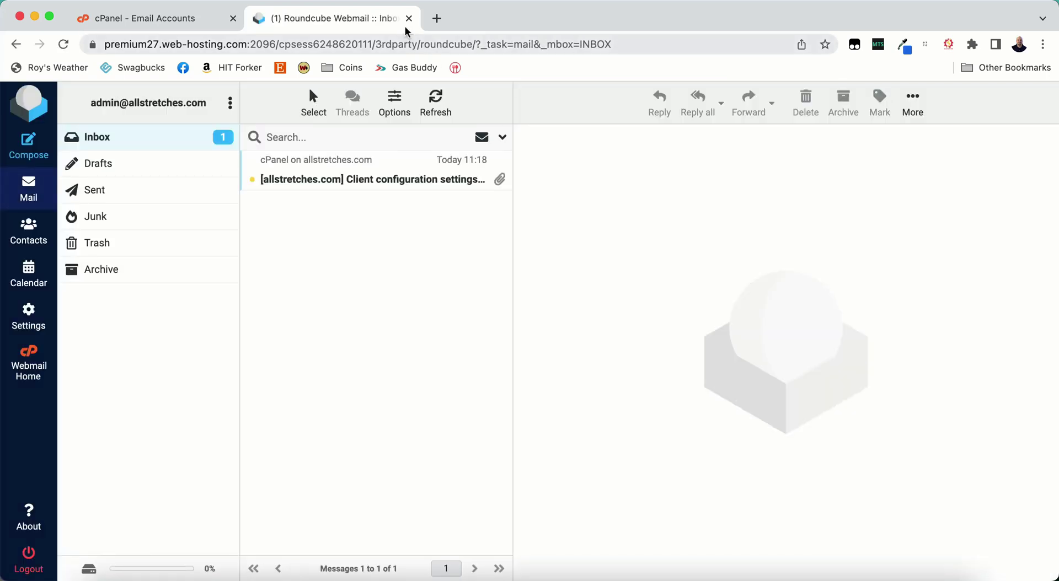
{"action": "left_click", "coordinate": [409, 22]}
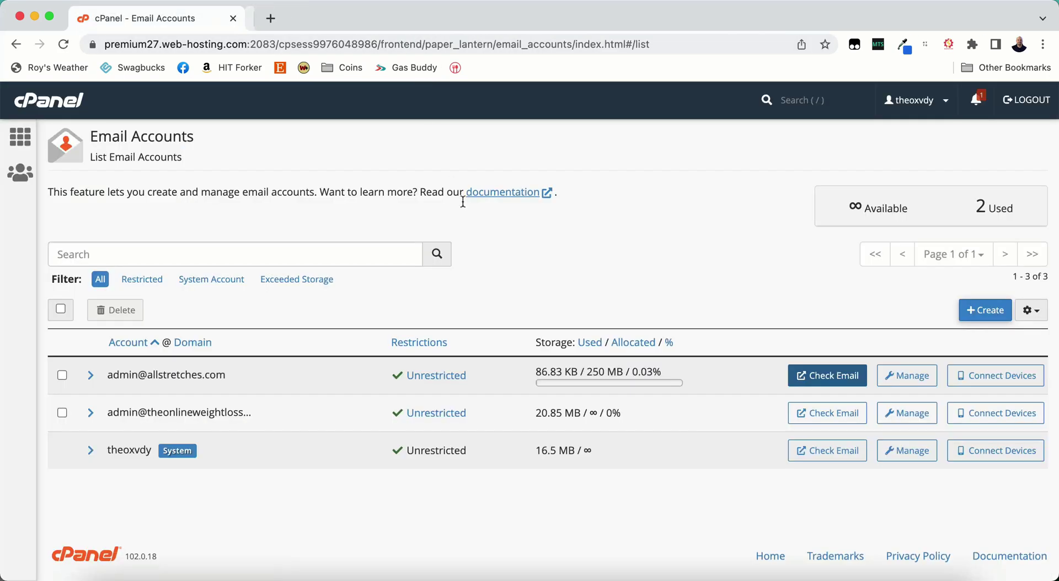
- Open the admin account's webmail, which now goes straight to the inbox in a new tab
{"action": "left_click", "coordinate": [833, 387]}
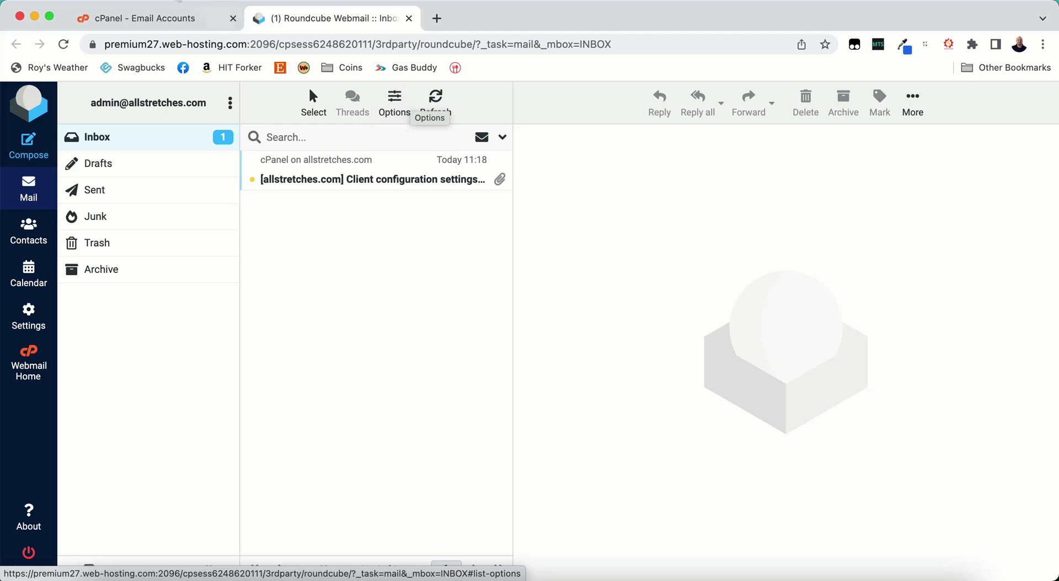
- Return to the cPanel home page and filter its tools by 'email'
{"action": "left_click", "coordinate": [113, 18]}
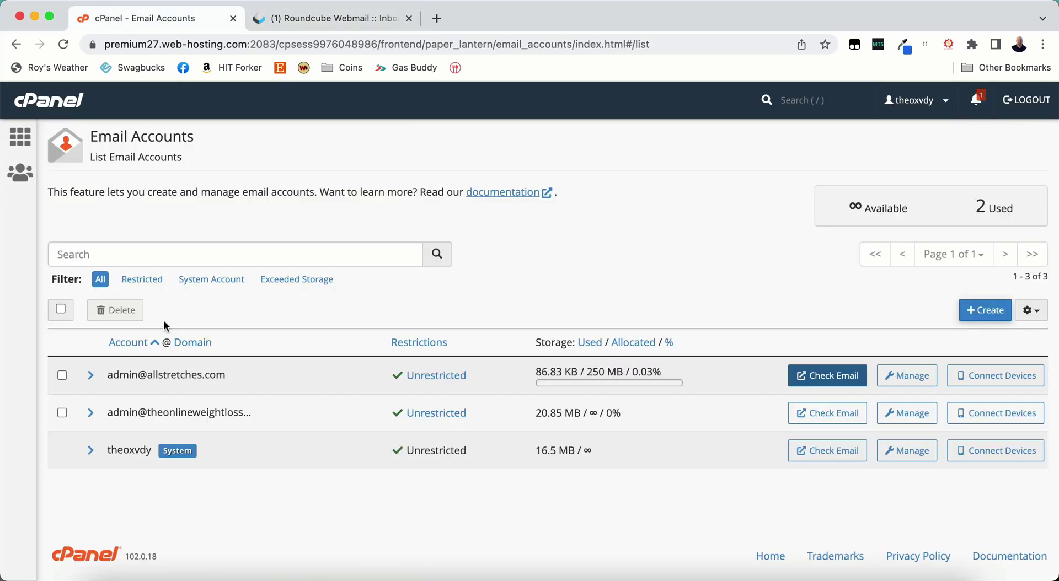
{"action": "left_click", "coordinate": [20, 137]}
{"action": "left_click", "coordinate": [134, 141]}
{"action": "type", "text": "email"}
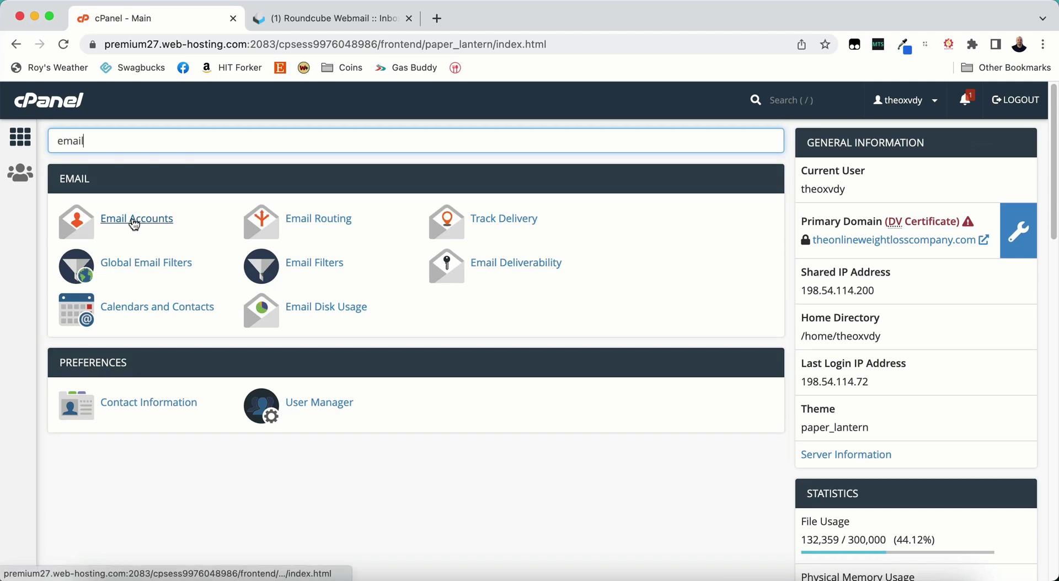